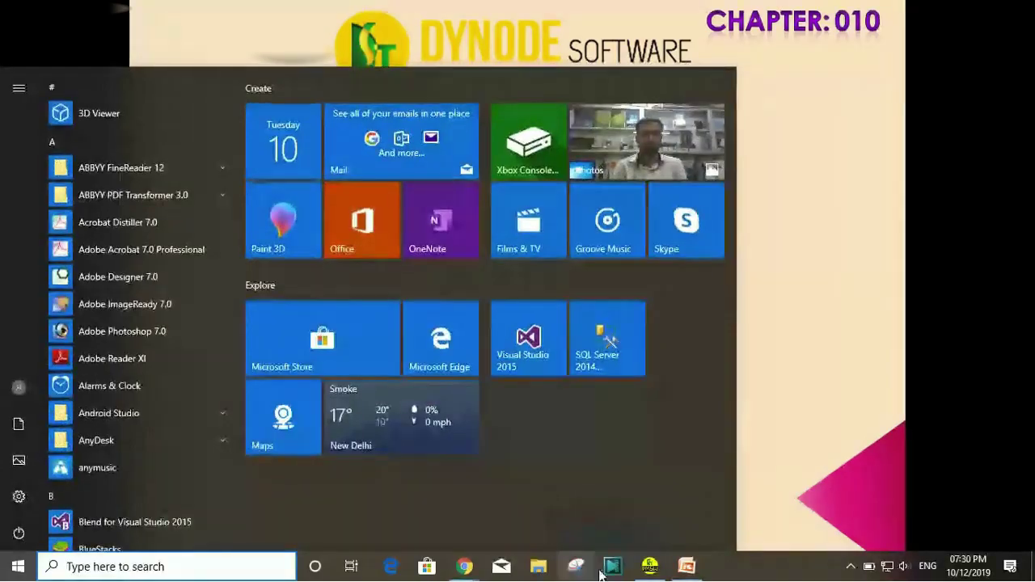
# Switch to the PMS software and open the form for creating a new user account.
pyautogui.click(649, 566)
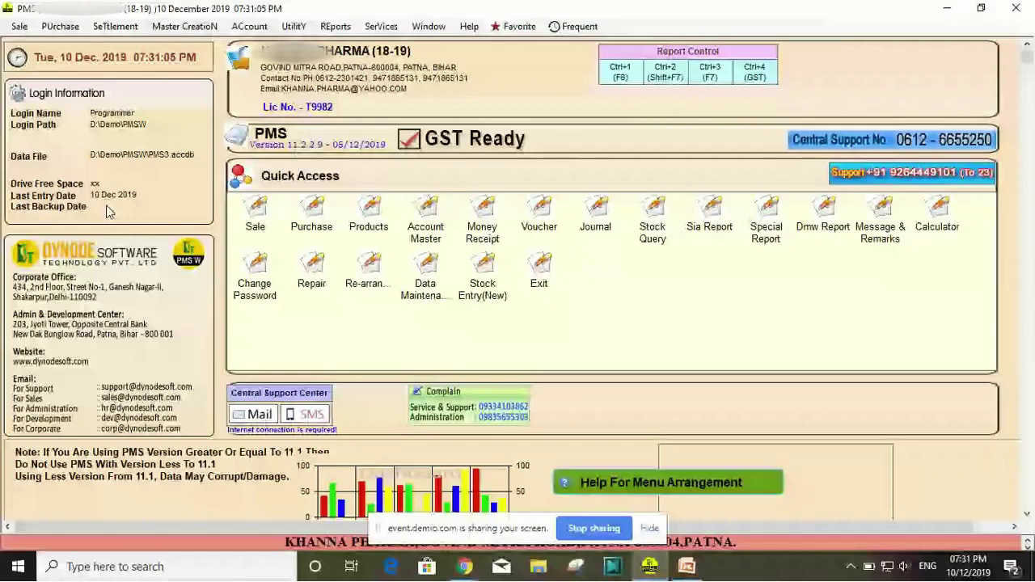
pyautogui.click(291, 29)
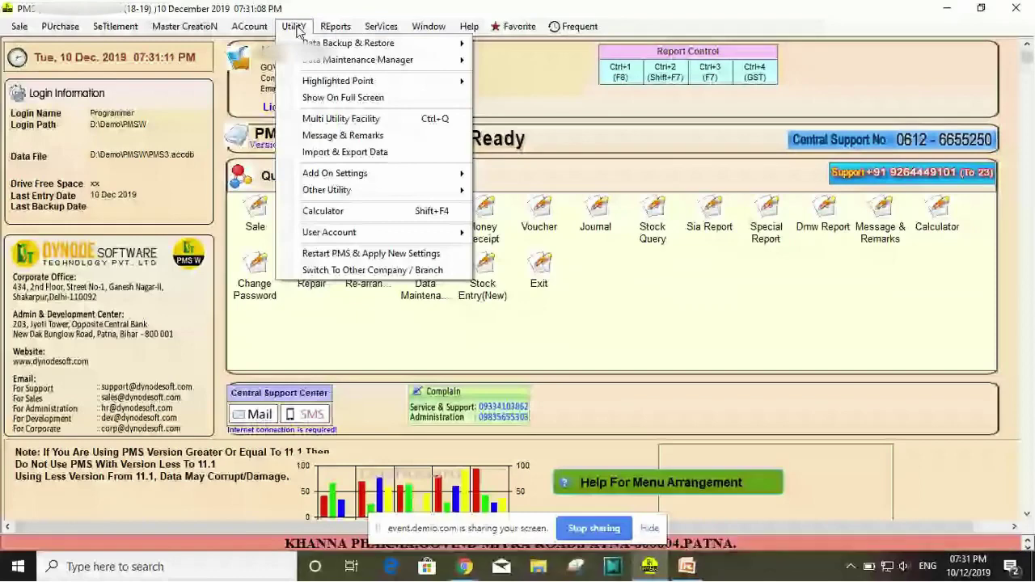
pyautogui.moveTo(338, 240)
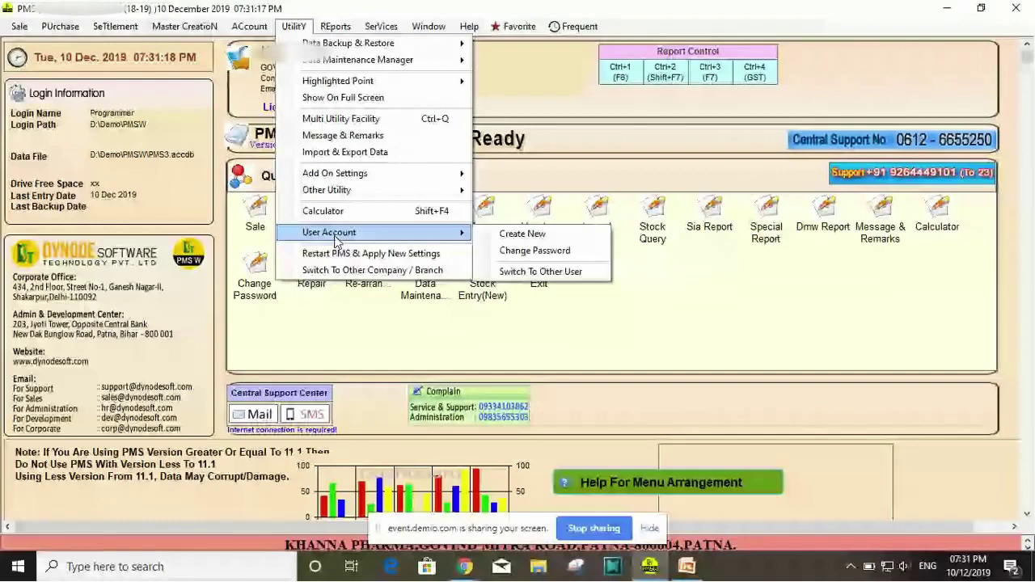
pyautogui.click(521, 236)
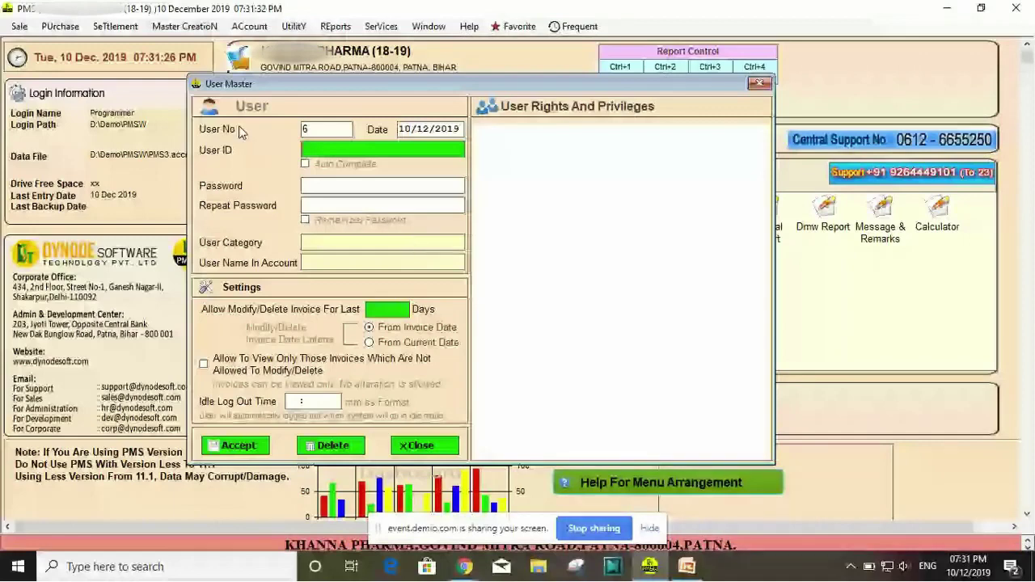
pyautogui.hotkey('shift', 'Tab')
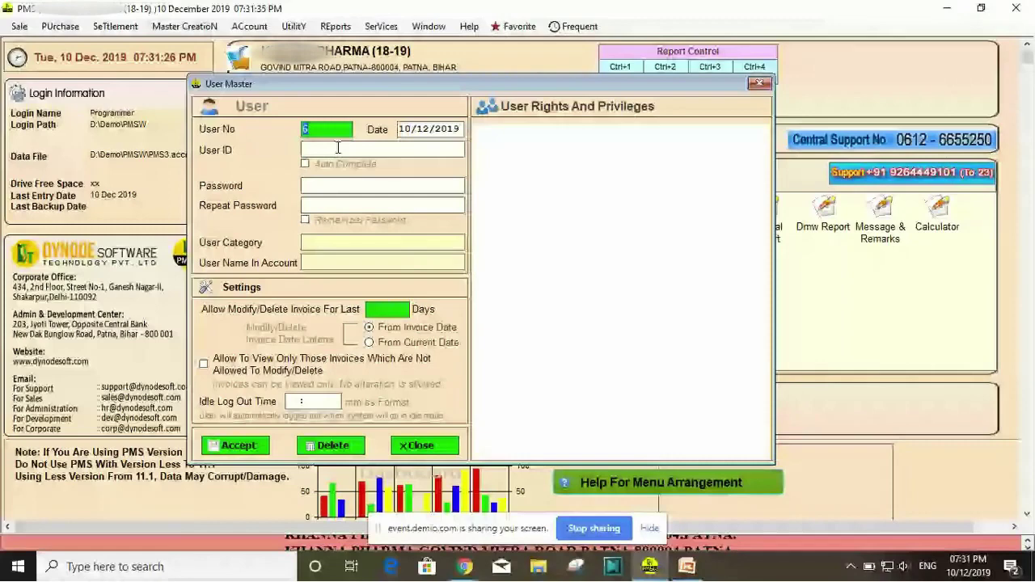
pyautogui.click(331, 150)
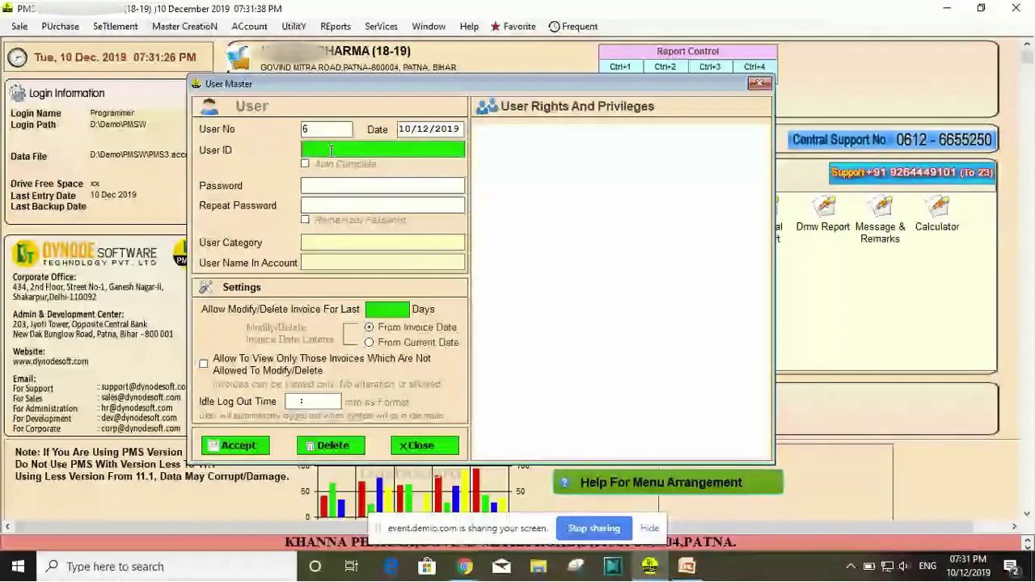
pyautogui.press('Tab')
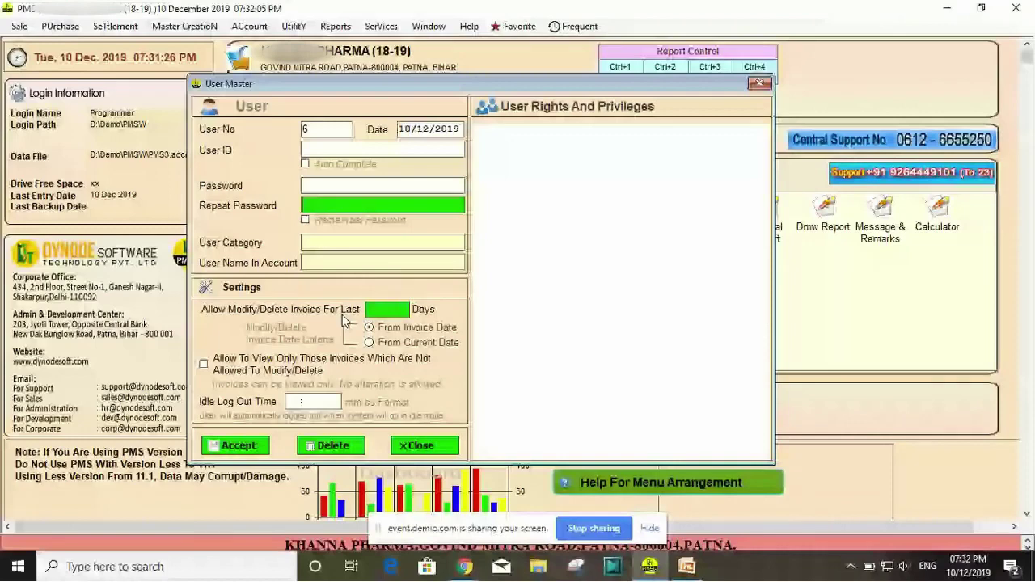
pyautogui.click(395, 312)
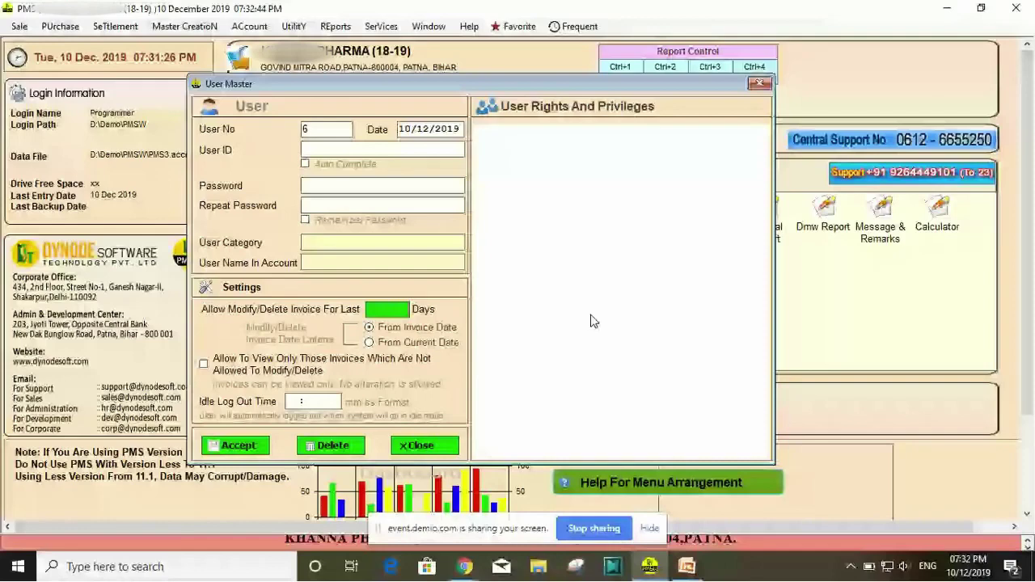
pyautogui.click(290, 399)
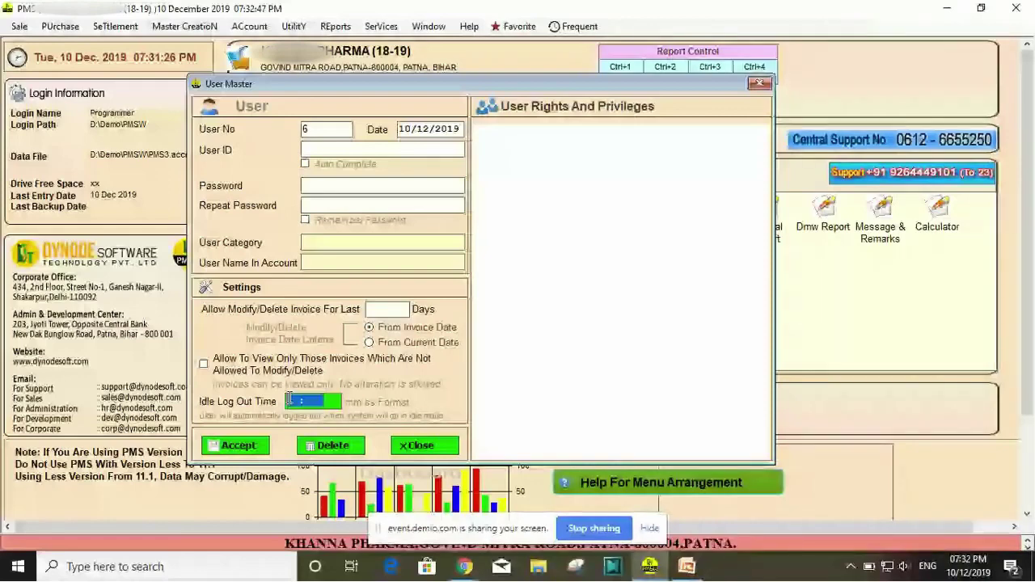
# Set the new user's ID to newuser6 and enable Auto Complete for it.
pyautogui.click(333, 152)
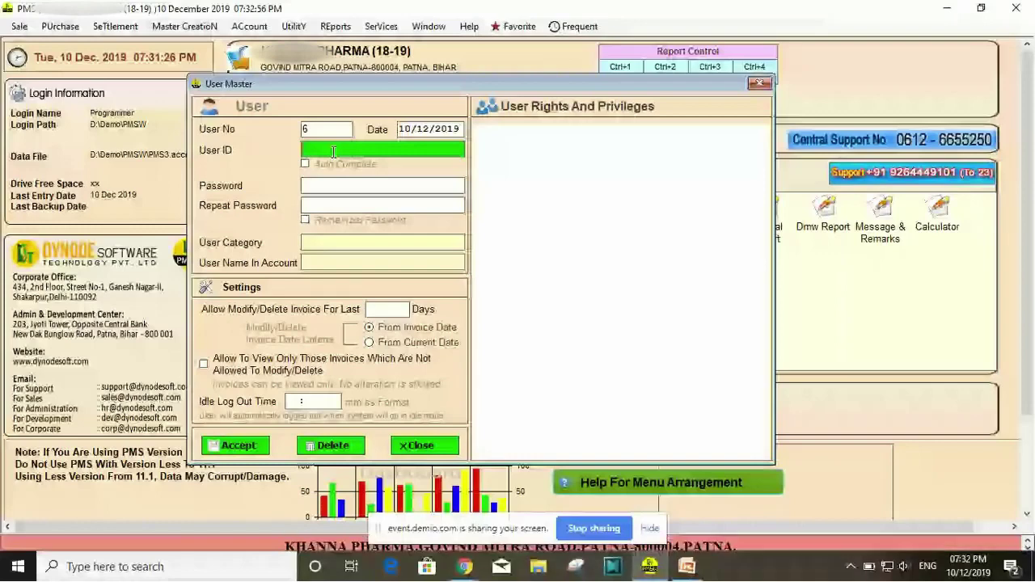
pyautogui.write('newuser')
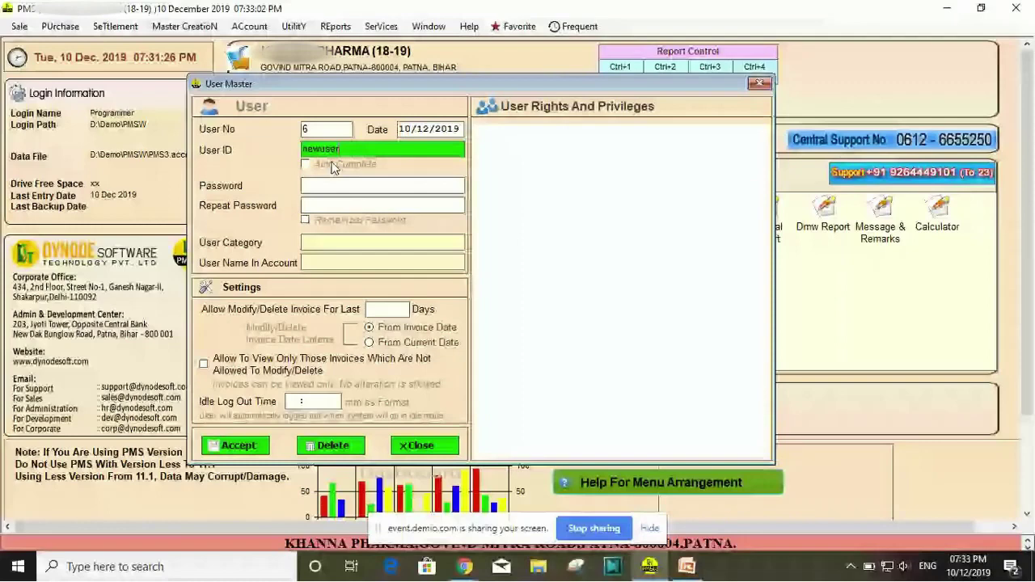
pyautogui.write('6')
pyautogui.press('Tab')
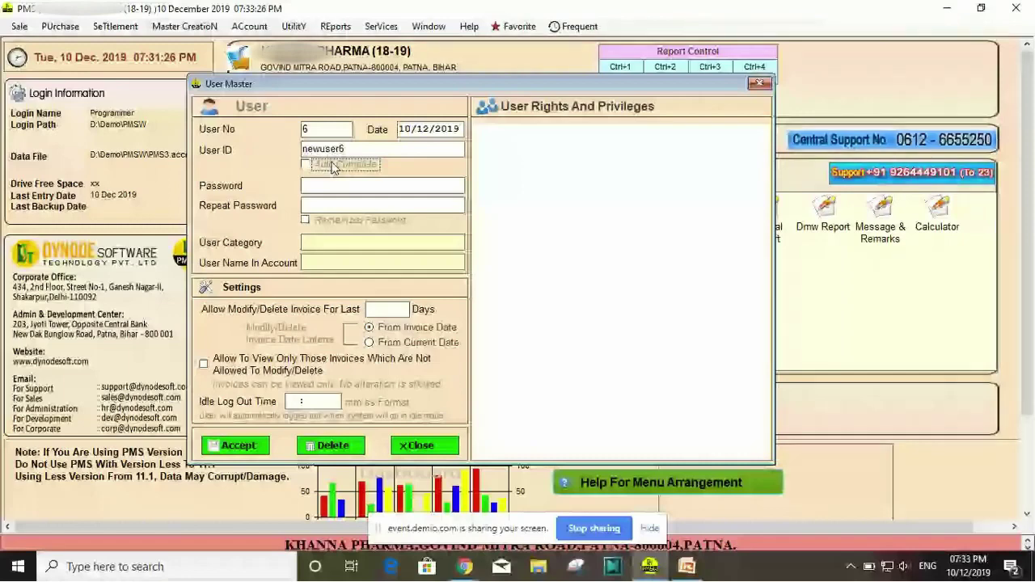
pyautogui.click(331, 165)
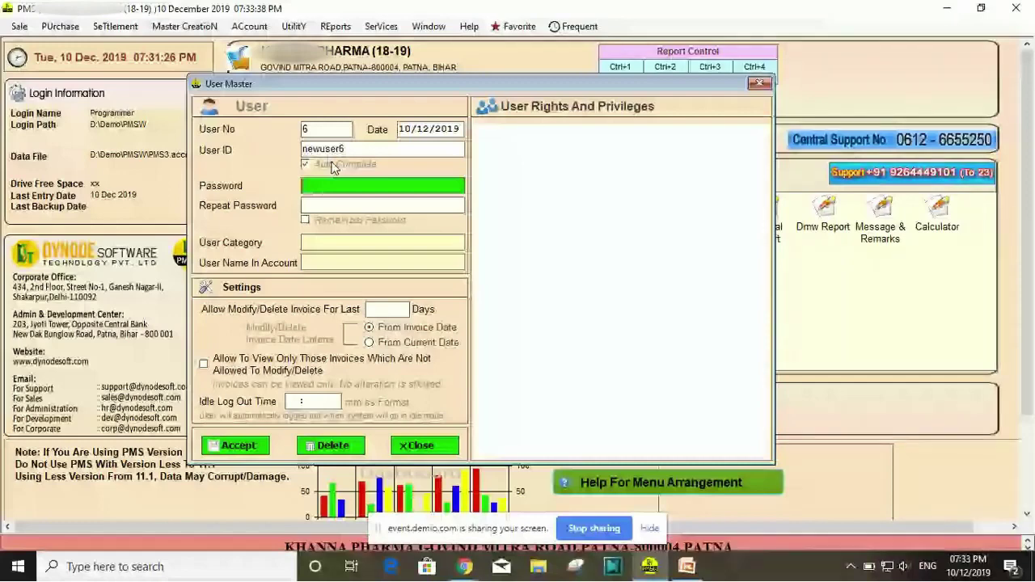
# Enter the new user's password, repeat it for confirmation, and enable Remember Password.
pyautogui.write('****')
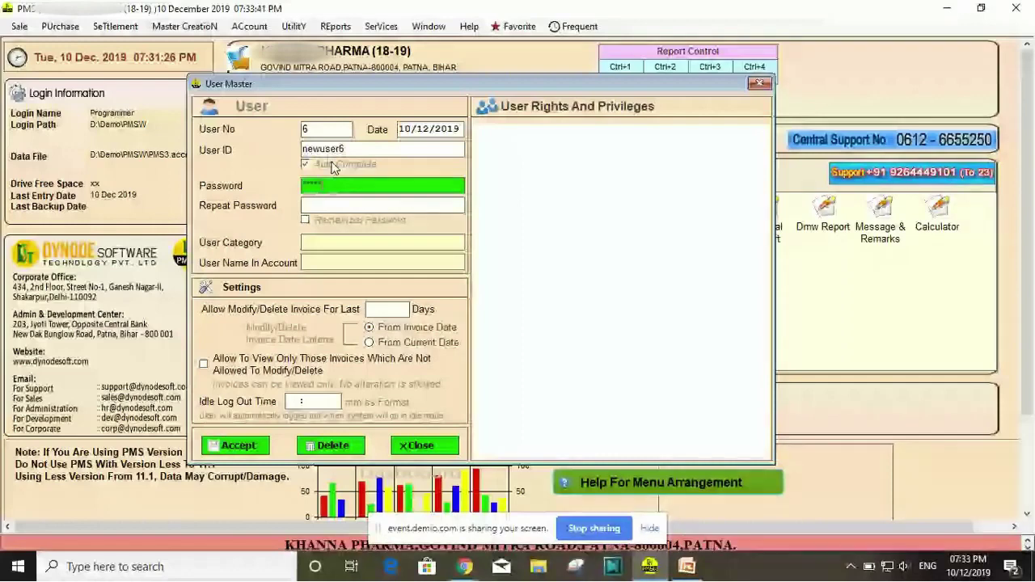
pyautogui.press('Return')
pyautogui.write('*****')
pyautogui.press('Return')
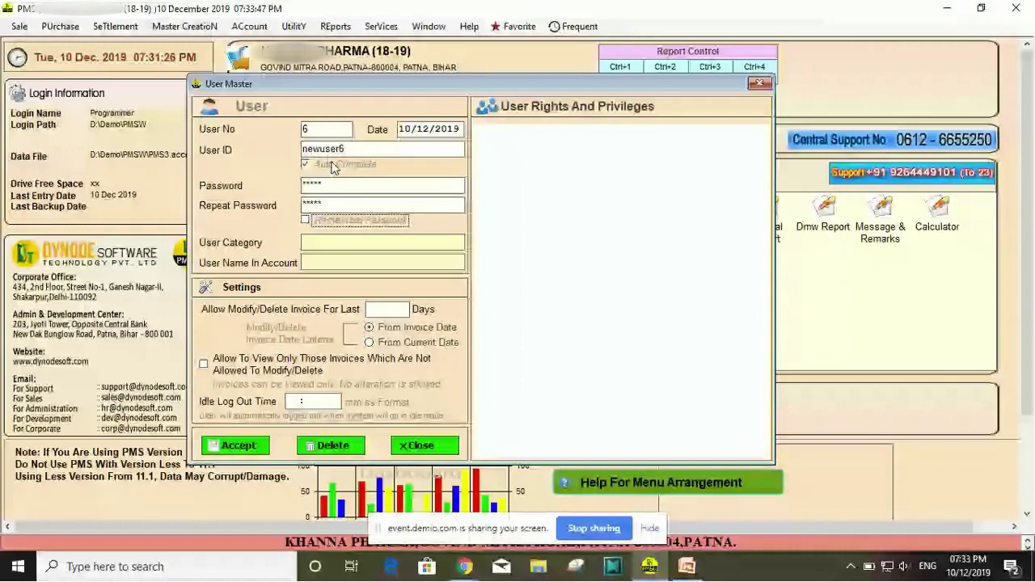
pyautogui.press('space')
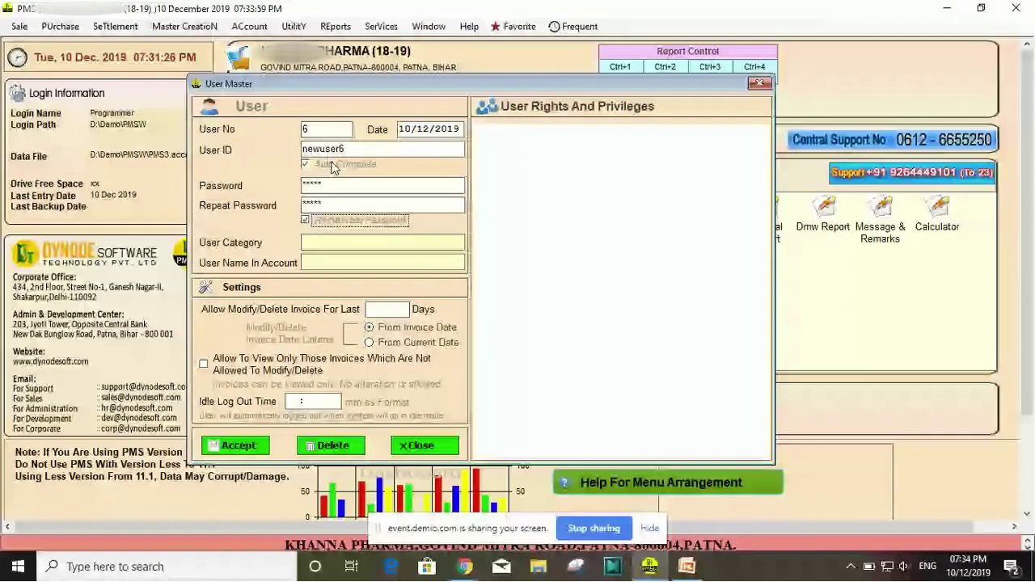
# Assign the Operator category to the new user.
pyautogui.press('Return')
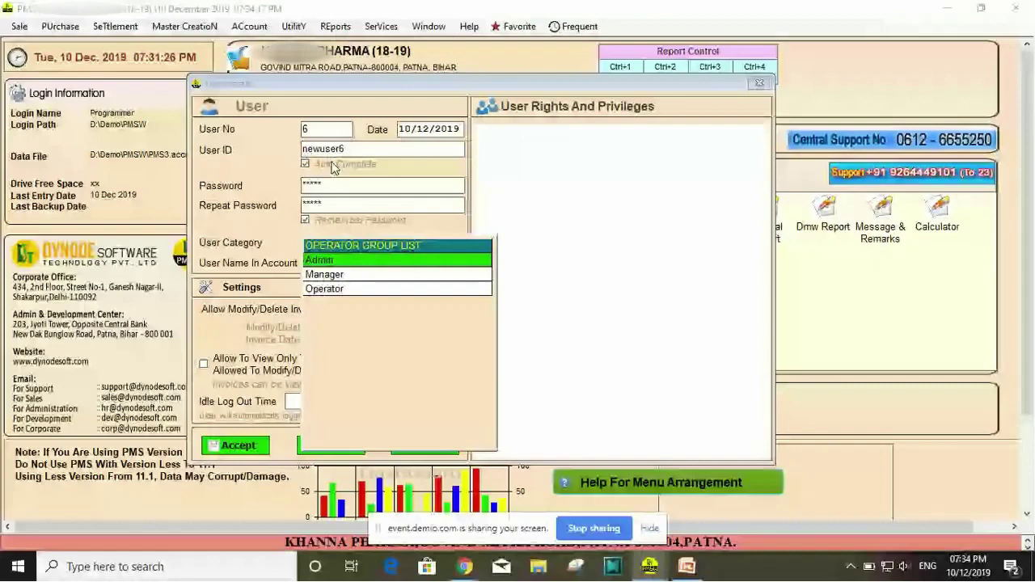
pyautogui.press('Down')
pyautogui.press('Down')
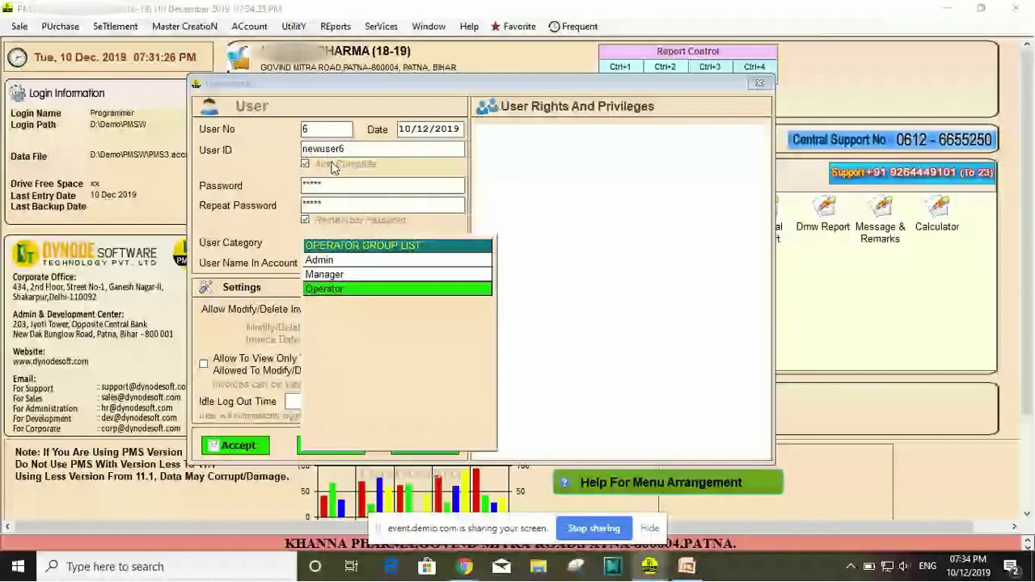
pyautogui.press('Return')
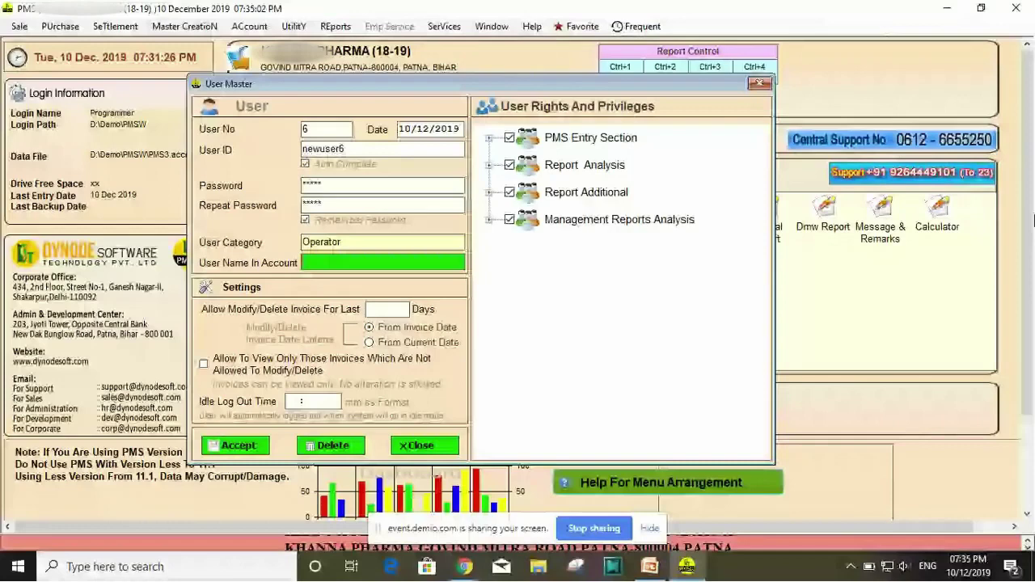
# Link the user to the last salesman account in the party list and allow invoice modification or deletion for the last 5 days.
pyautogui.press('Return')
pyautogui.press('Up')
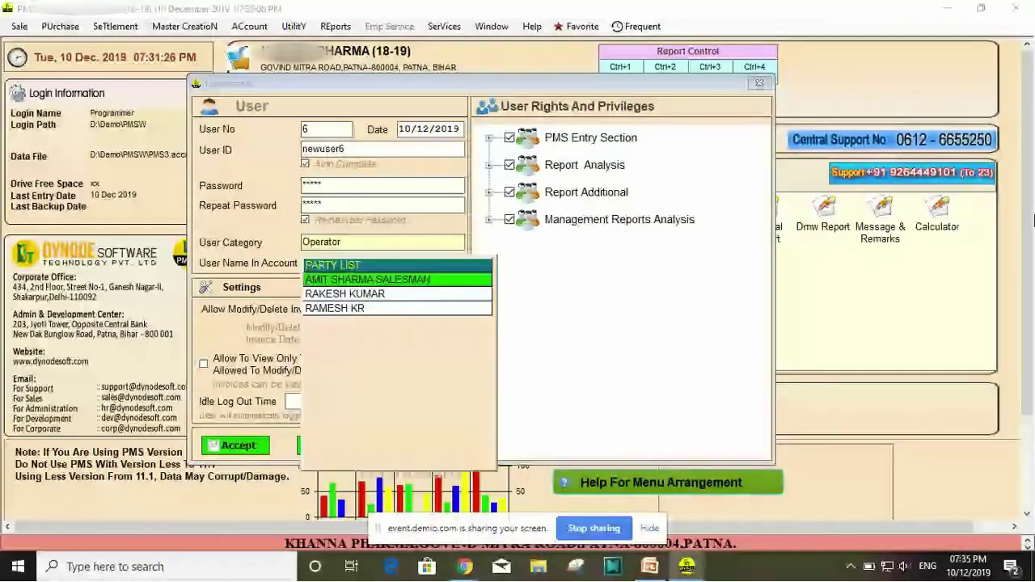
pyautogui.press('Down')
pyautogui.press('Down')
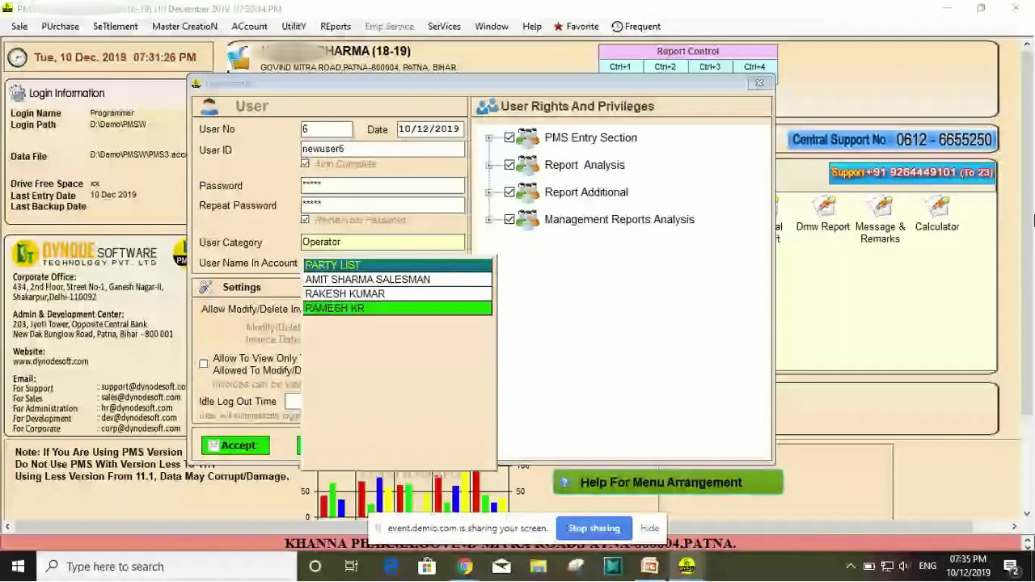
pyautogui.press('Return')
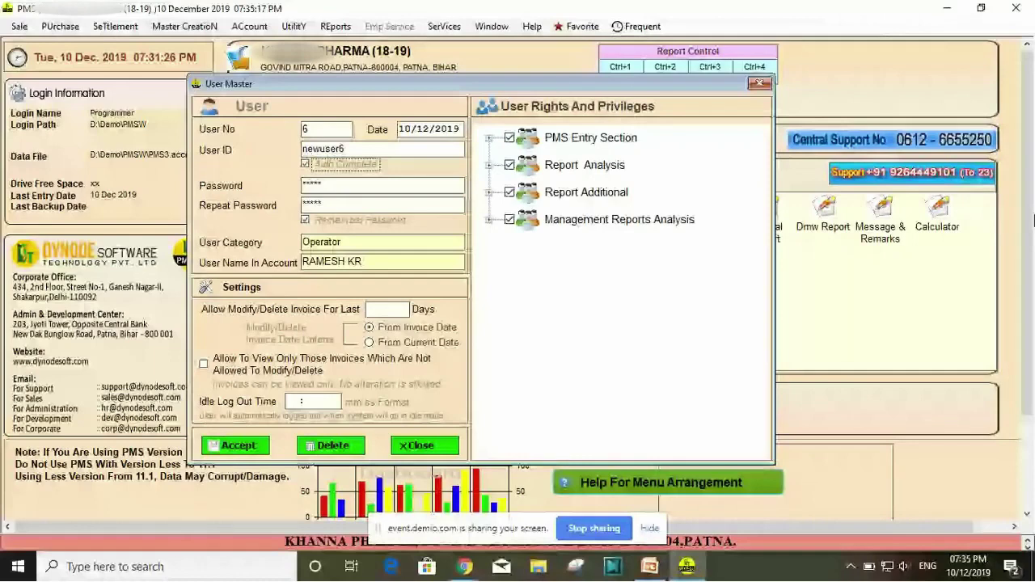
pyautogui.click(371, 312)
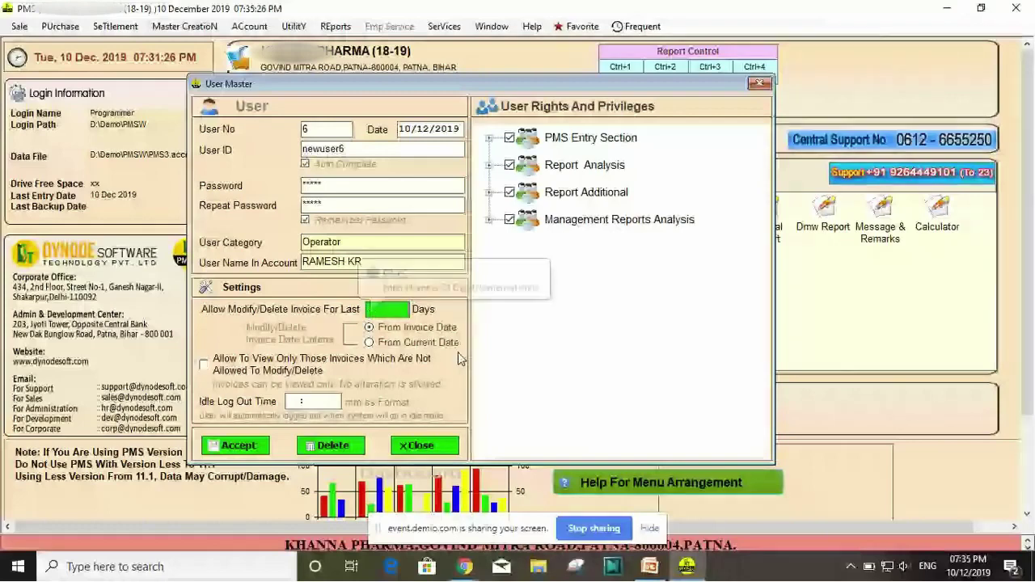
pyautogui.write('6')
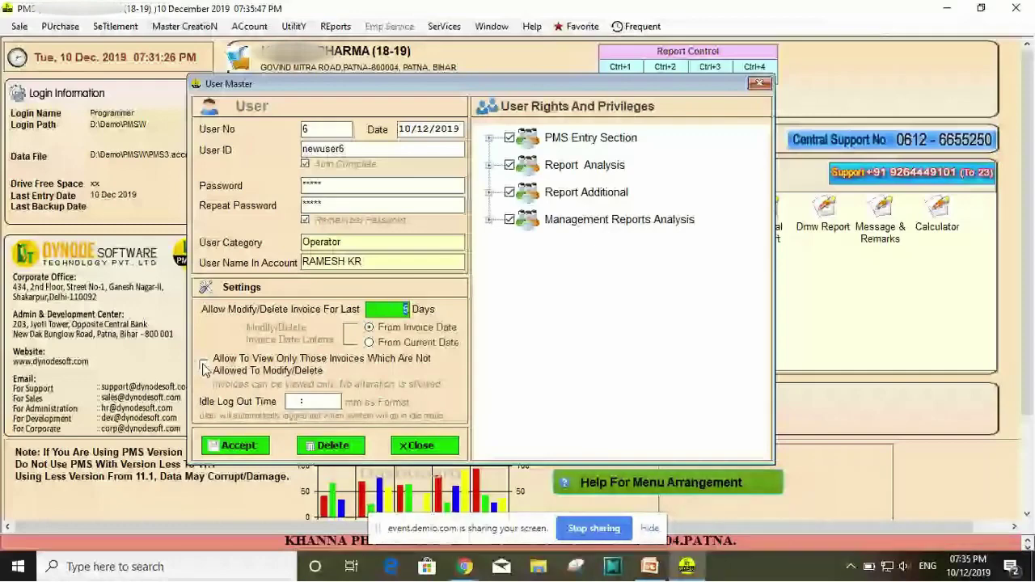
# Expand the PMS Entry Section in the user's rights and privileges to show its individual modules.
pyautogui.click(489, 138)
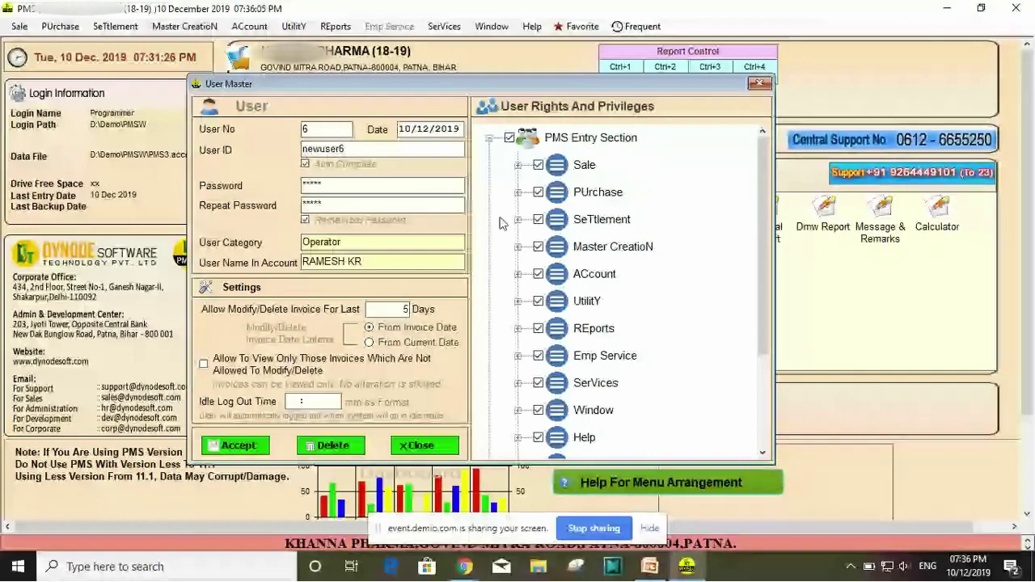
pyautogui.click(488, 139)
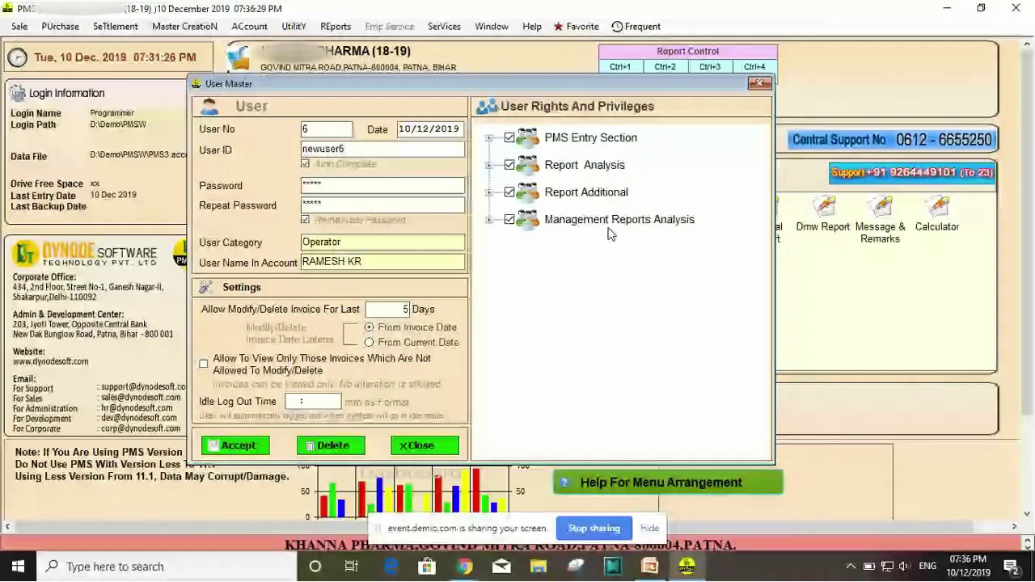
pyautogui.click(488, 139)
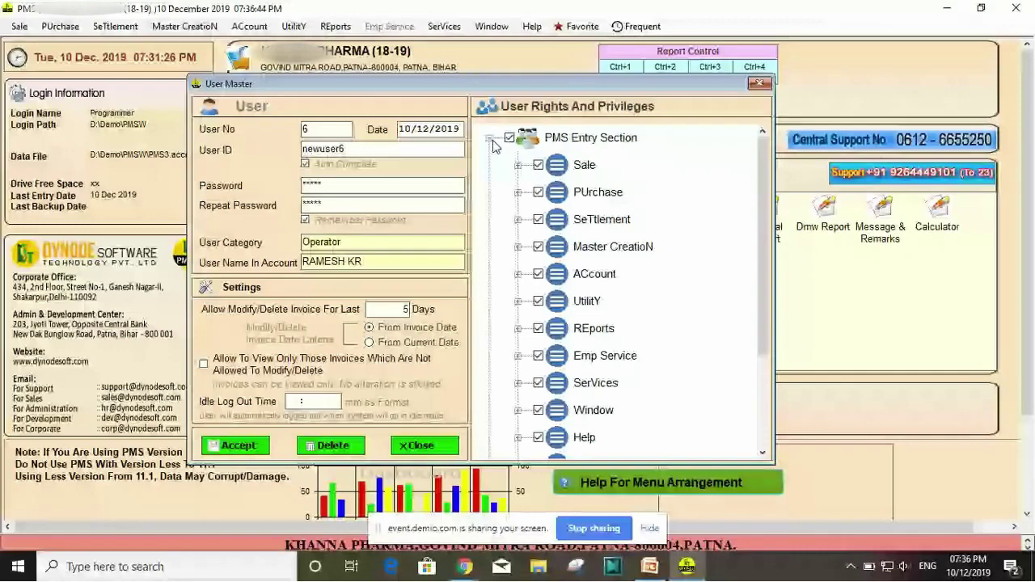
# Revoke all Sale rights in the PMS Entry Section and grant them again.
pyautogui.click(539, 166)
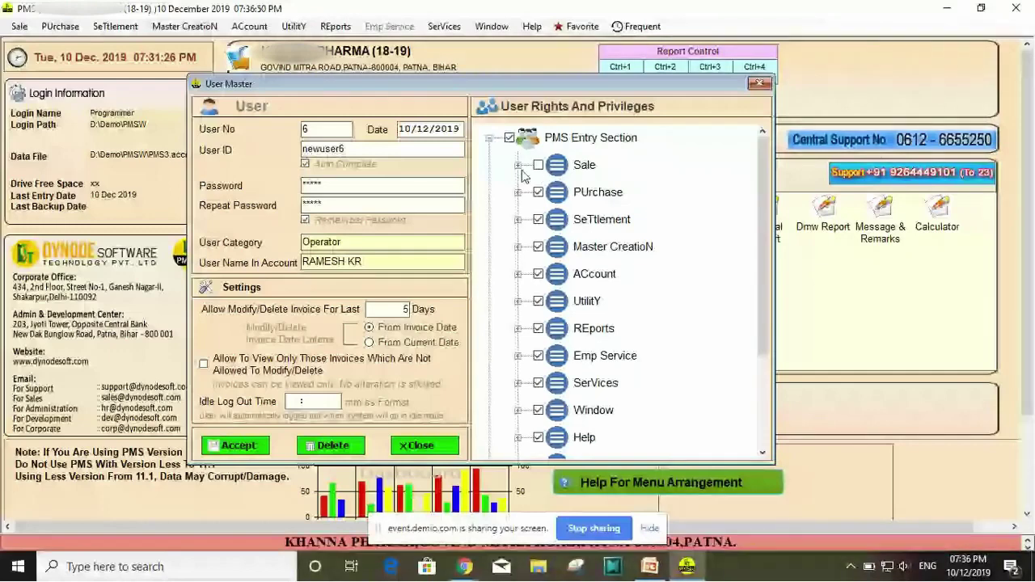
pyautogui.click(518, 166)
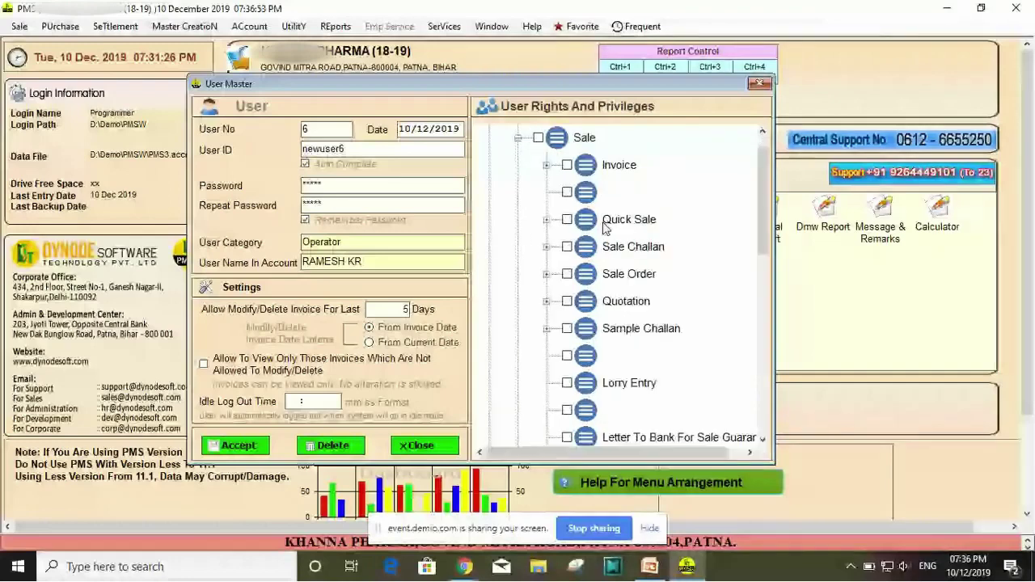
pyautogui.click(518, 137)
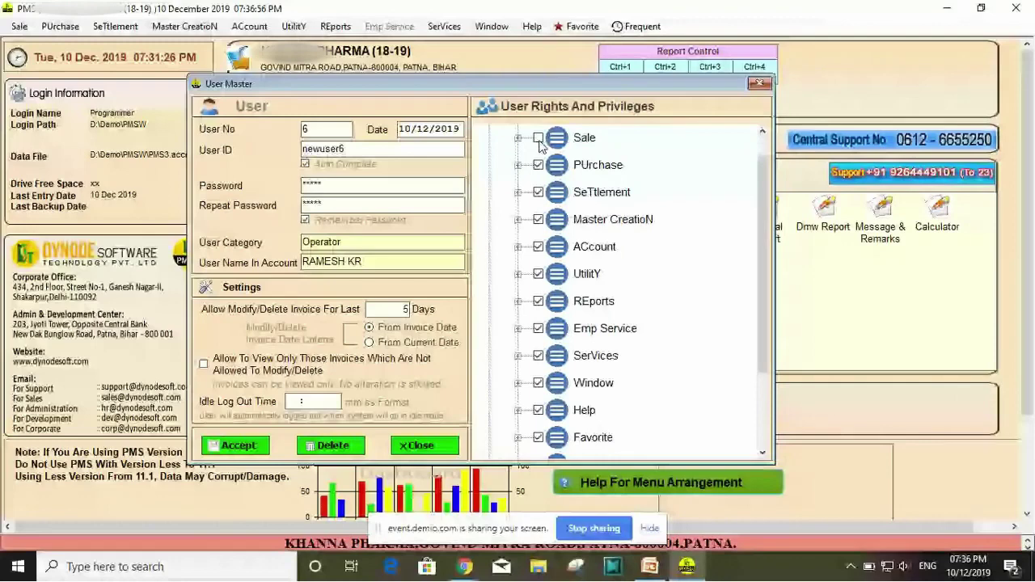
pyautogui.click(539, 140)
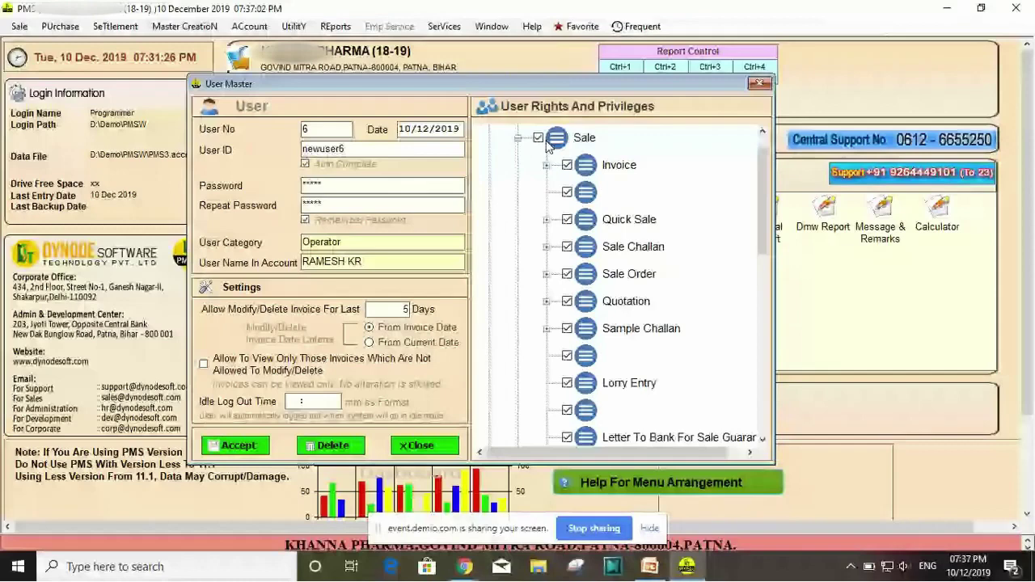
# Revoke the Modify and Delete rights for sale invoices, leaving only the Entry right granted.
pyautogui.click(547, 165)
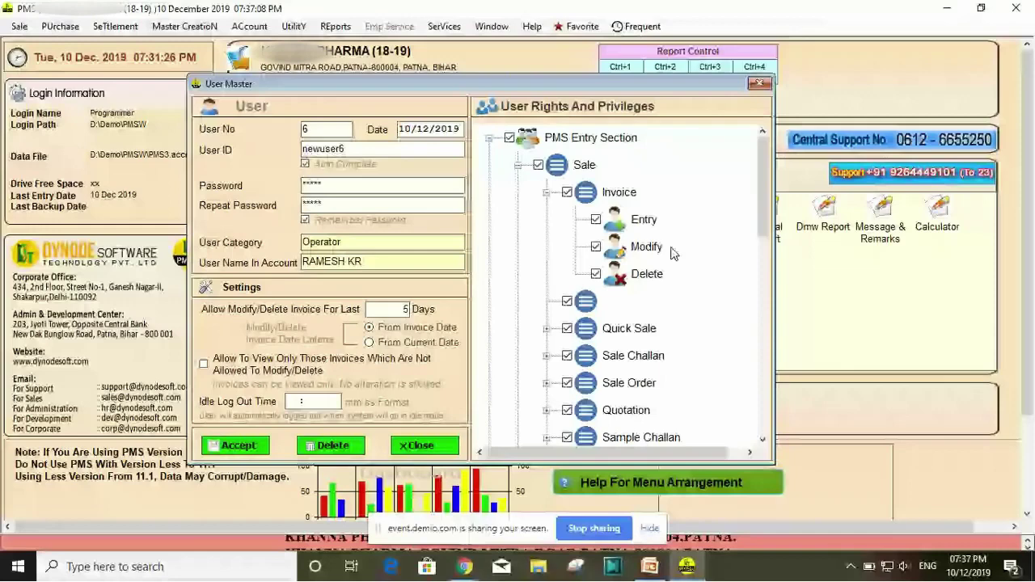
pyautogui.click(596, 247)
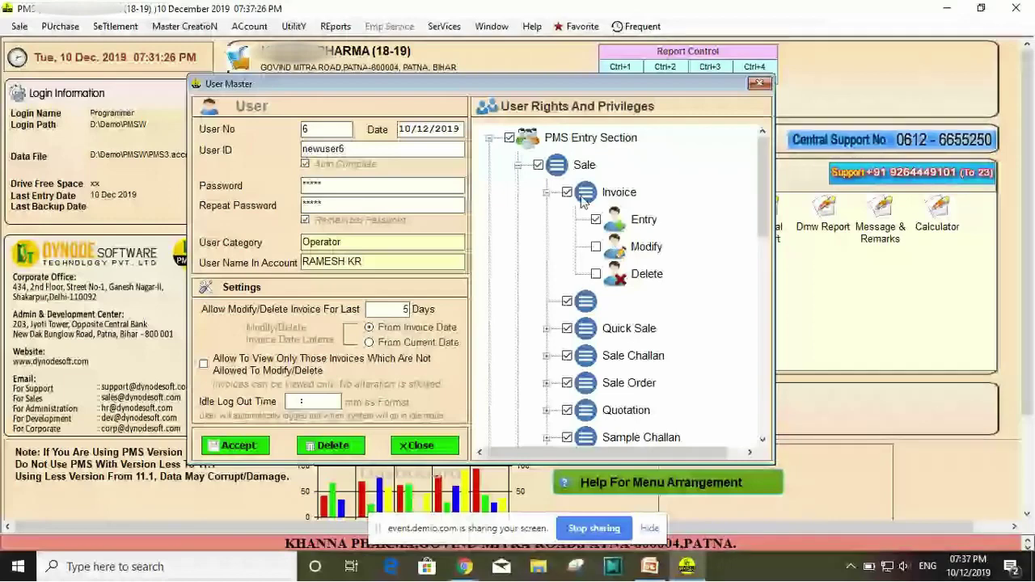
# Expand the Sale Challan rights and revoke the Sale Order, Quotation and Sample Challan rights in the Sale section.
pyautogui.scroll(-1, 766, 254)
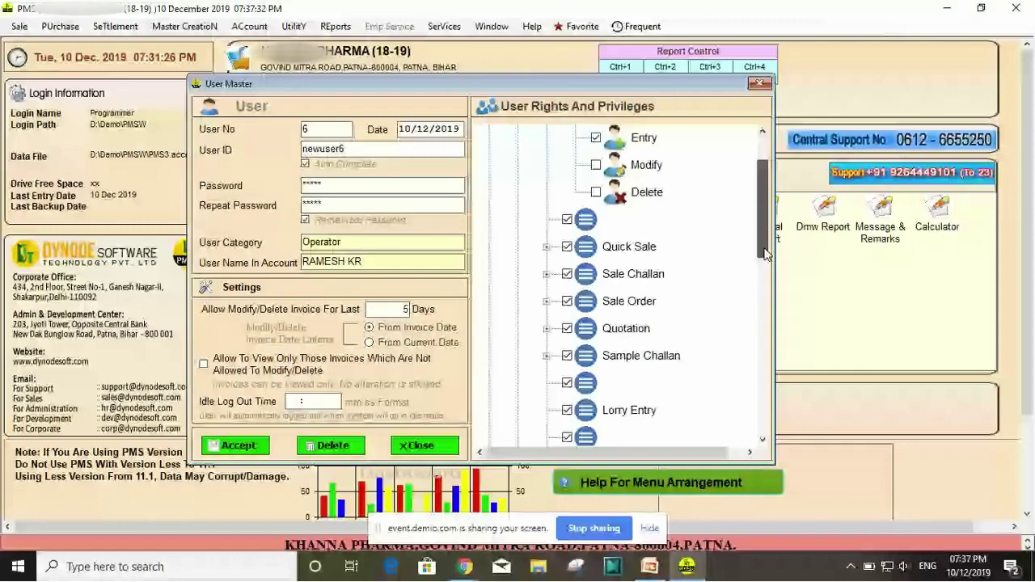
pyautogui.click(547, 274)
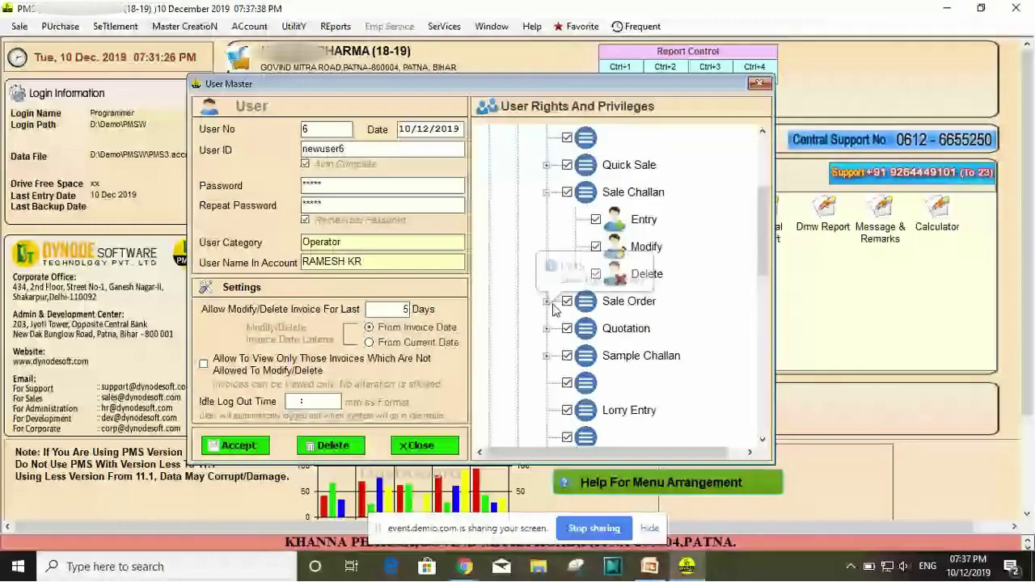
pyautogui.scroll(-1, 566, 278)
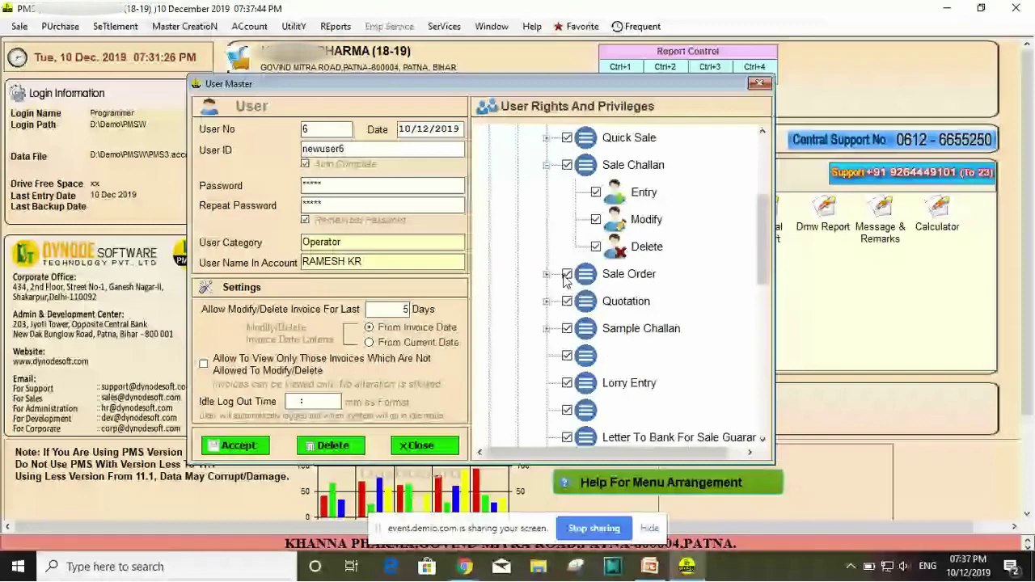
pyautogui.click(566, 275)
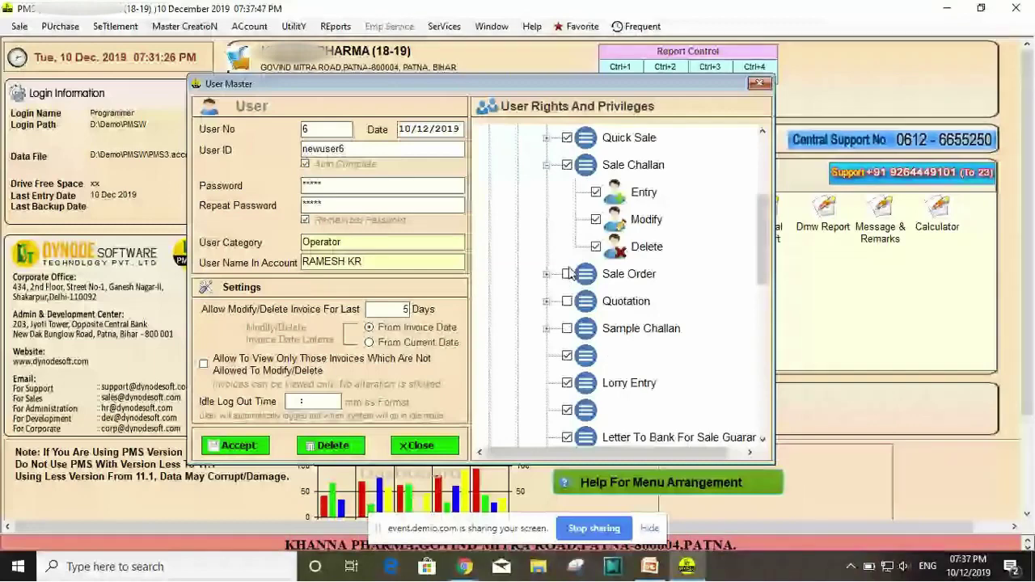
# Revoke the Stock Release, Stock Hold, Multi Voucher, Generate EMI For Sale and Banking rights, plus the whole Emp Service and SerVices sections.
pyautogui.scroll(-5, 526, 198)
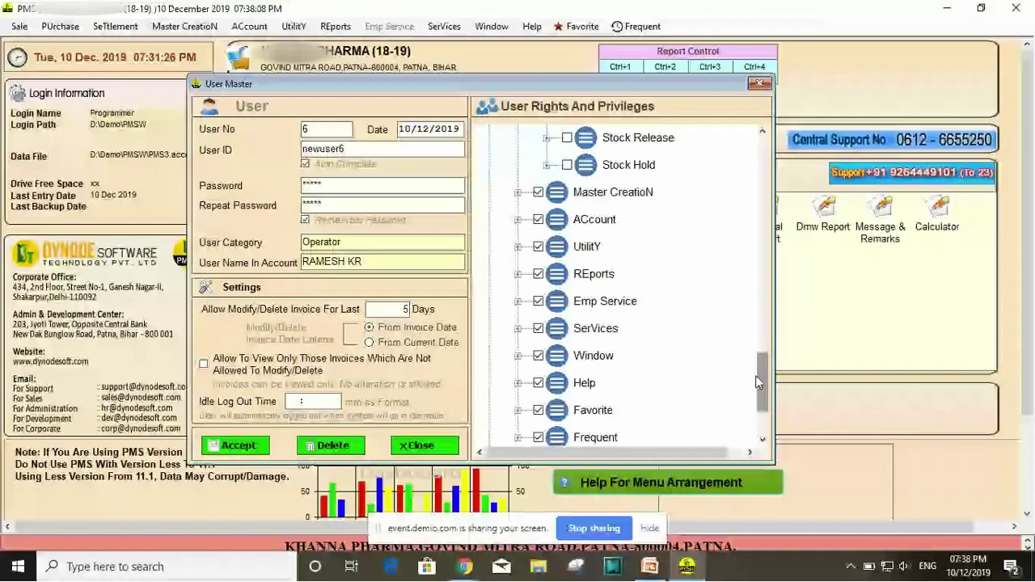
pyautogui.moveTo(760, 382); pyautogui.dragTo(760, 393)
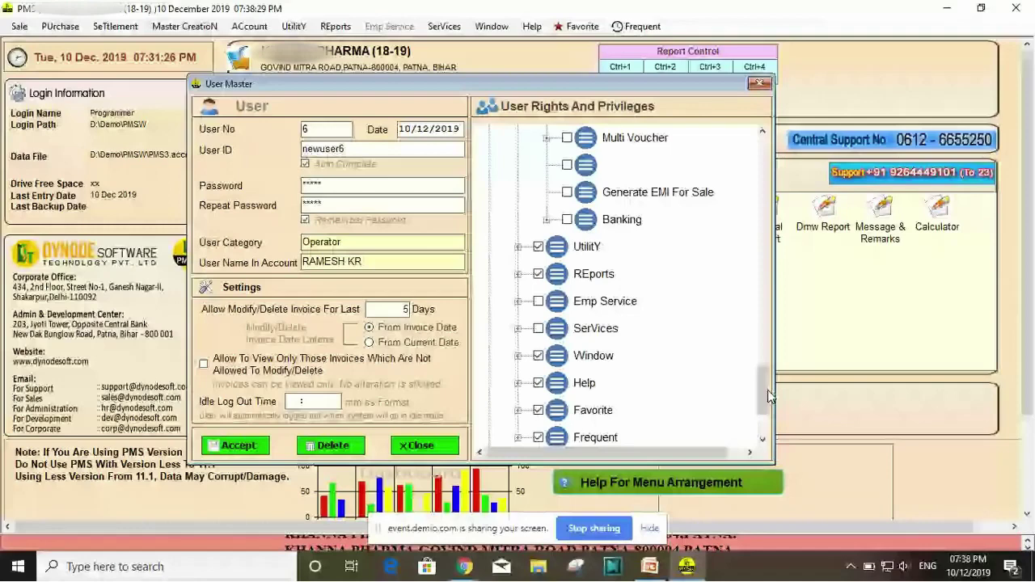
pyautogui.moveTo(764, 390); pyautogui.dragTo(756, 418)
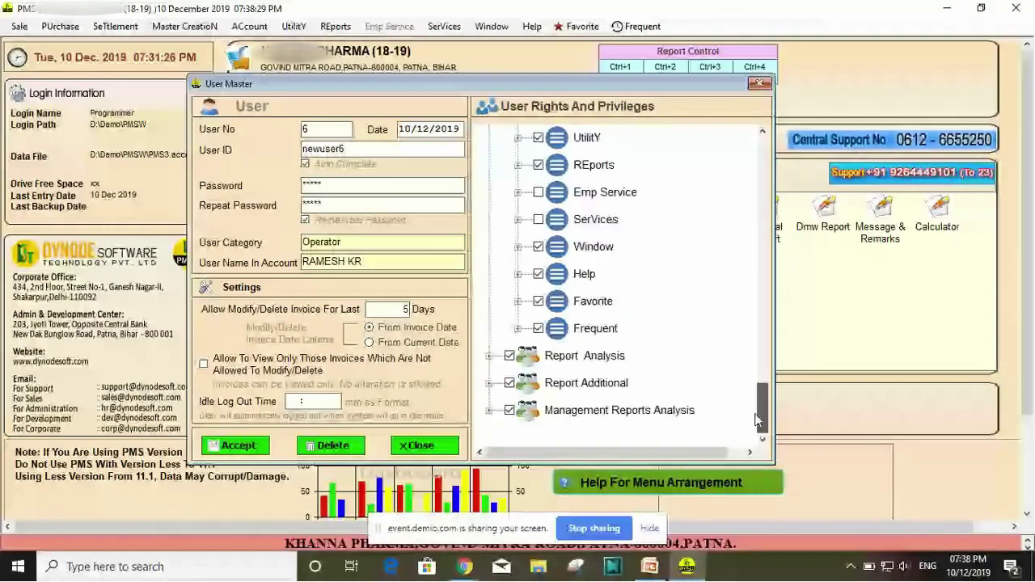
# Save the new user account with its customized rights and close the User Master form.
pyautogui.click(248, 448)
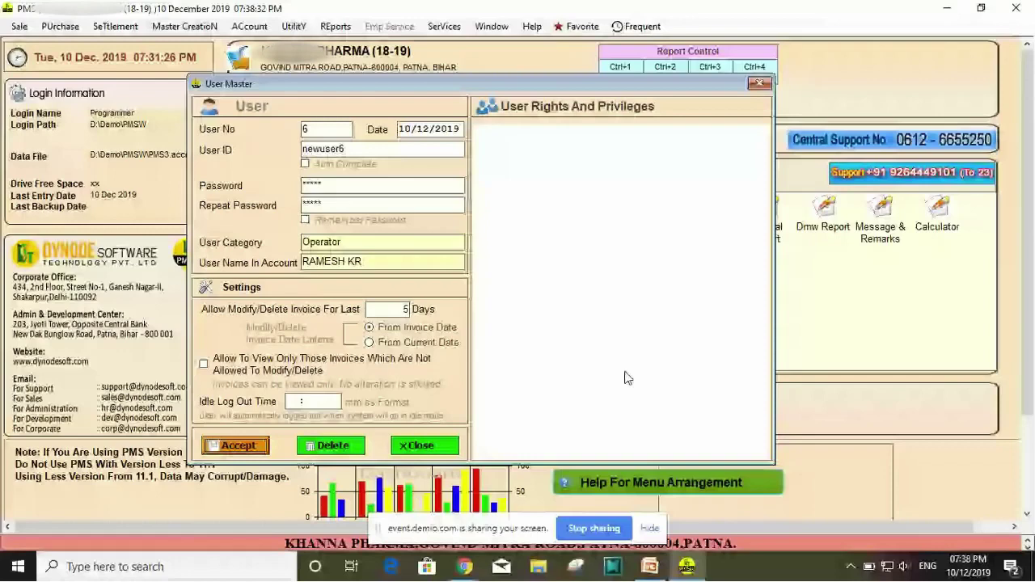
pyautogui.press('Return')
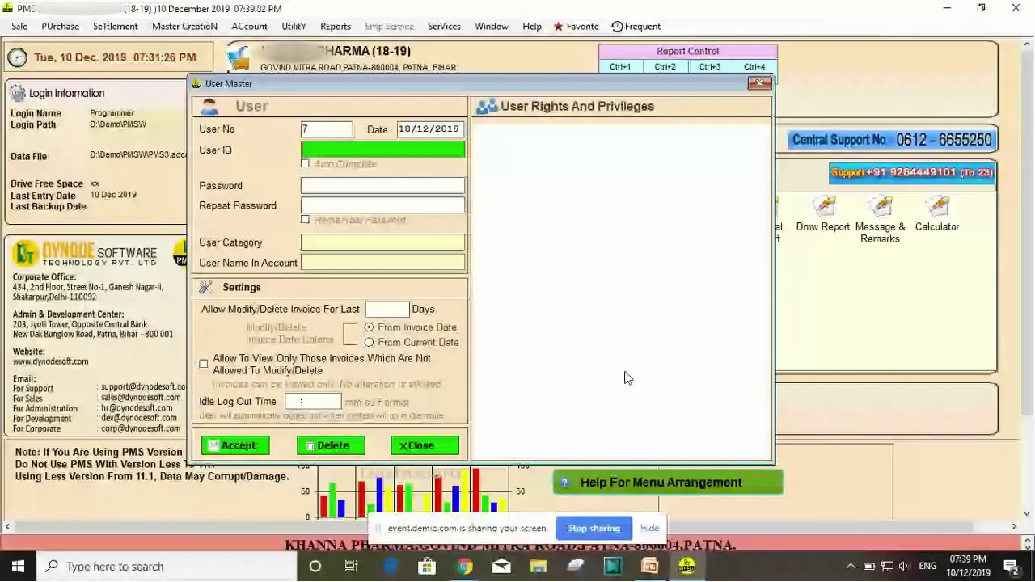
pyautogui.moveTo(649, 574)
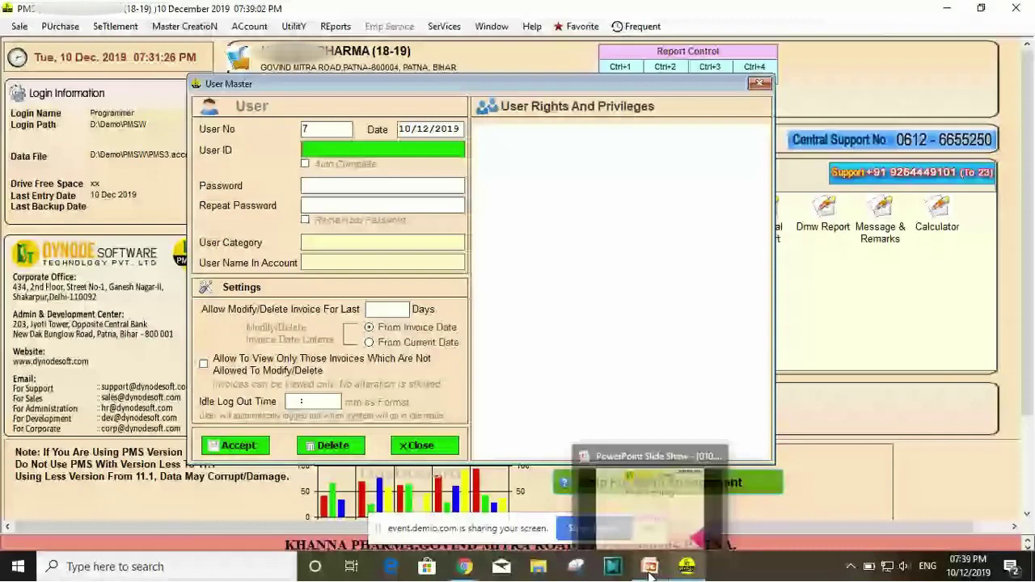
pyautogui.press('Escape')
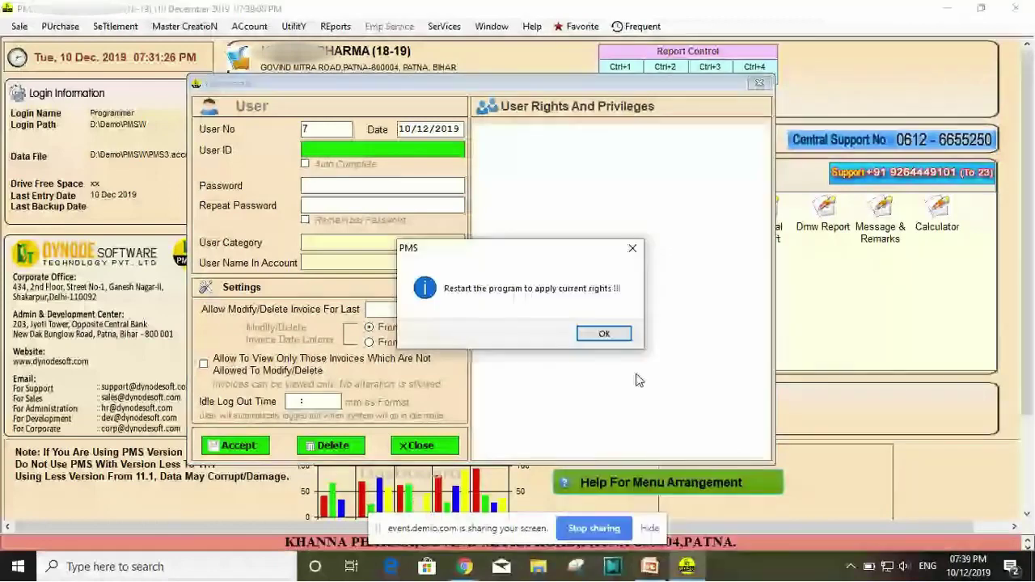